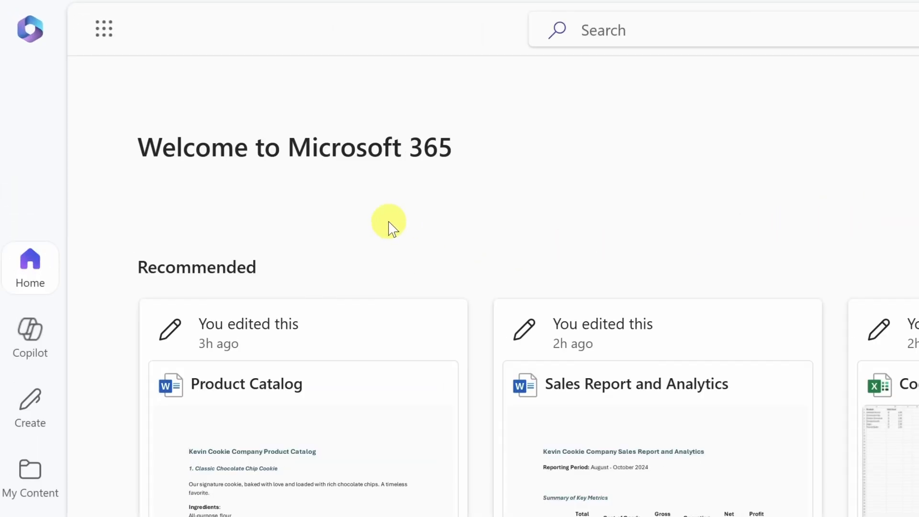
Open SharePoint from the Microsoft 365 apps and go to the Kevin Cookie Company Hub site
left_click(113, 44)
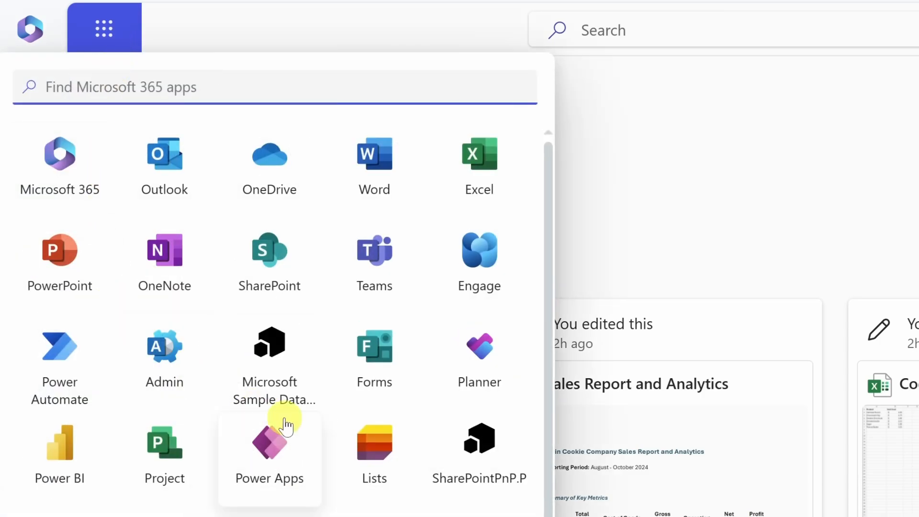
left_click(268, 259)
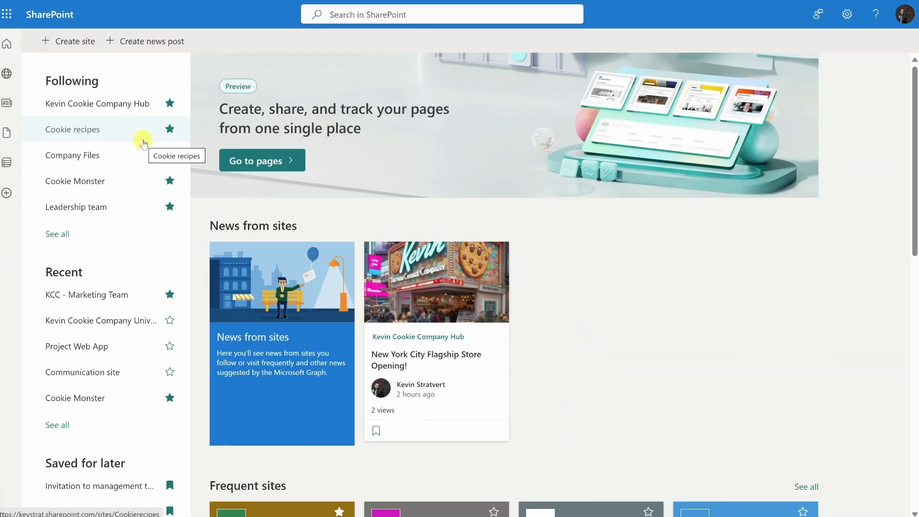
scroll(732, 215, "down", 12)
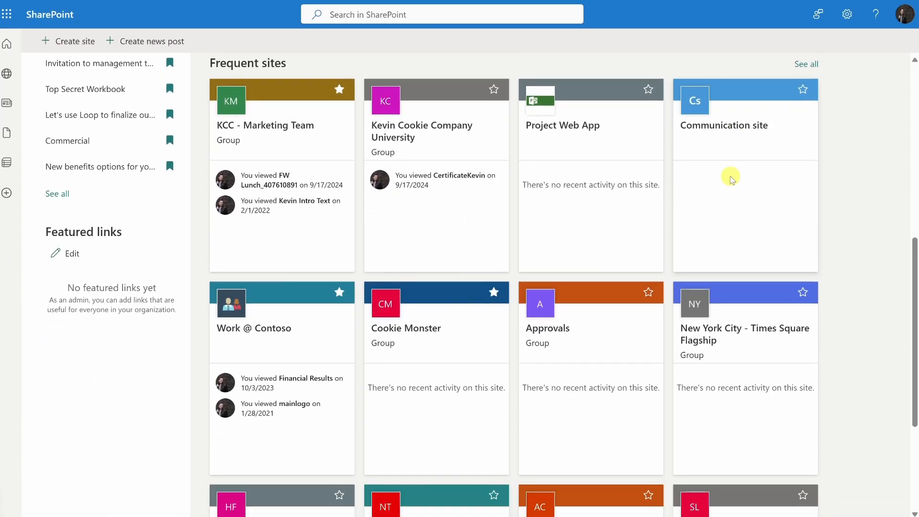
scroll(718, 209, "up", 12)
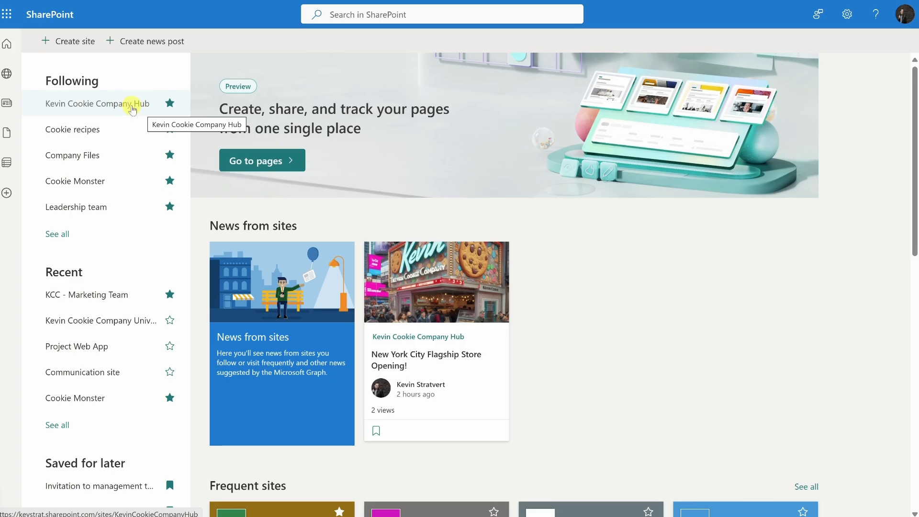
left_click(132, 109)
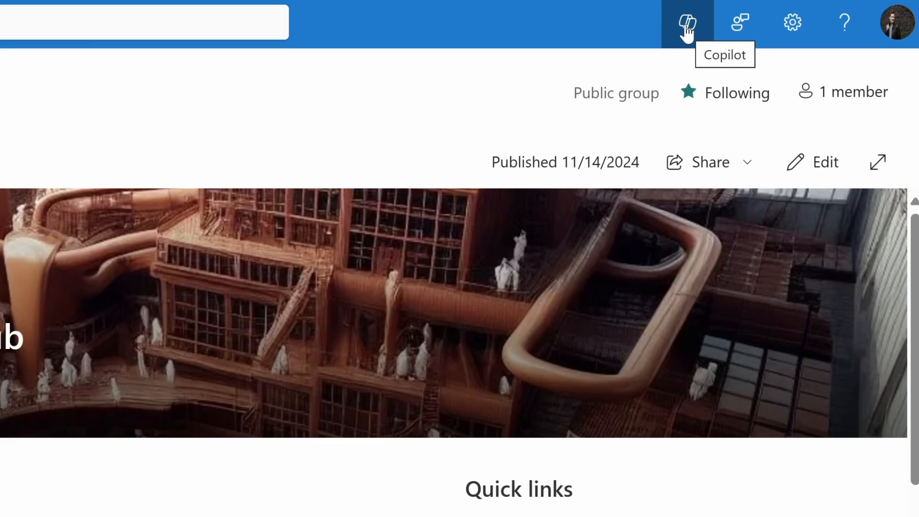
Ask the site's Copilot agent "How many free cookies do employees get each week?"
left_click(685, 28)
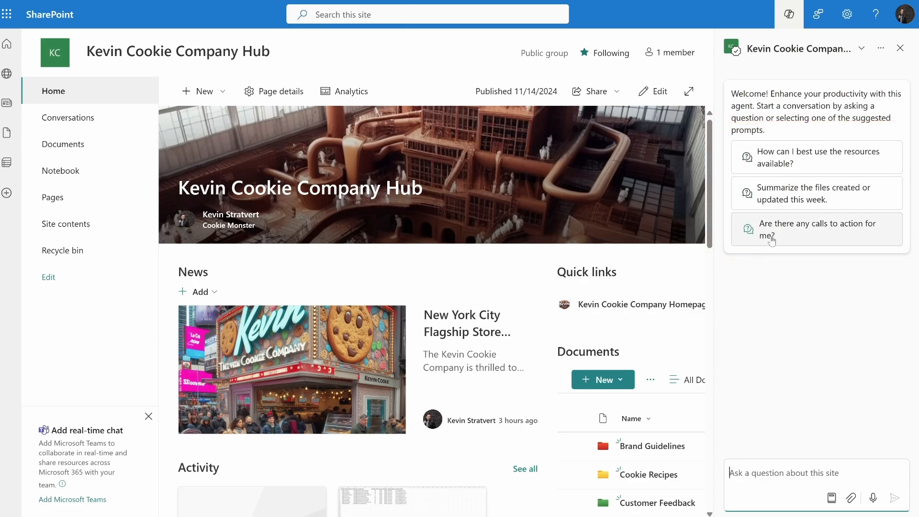
left_click(745, 471)
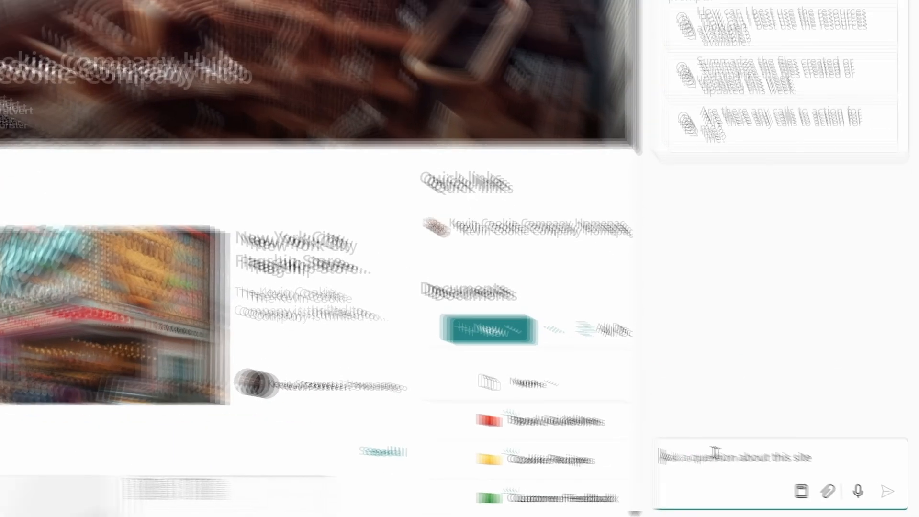
type("How many free cookies do employees get each week?")
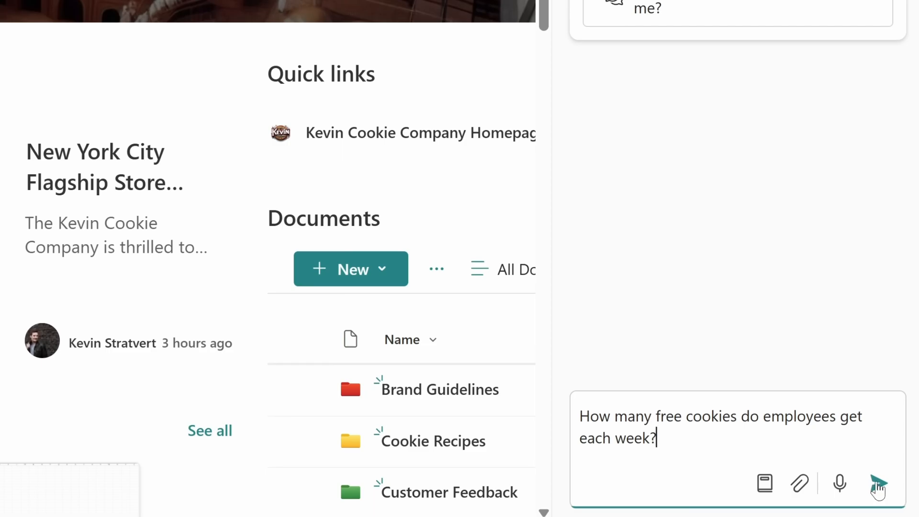
left_click(877, 485)
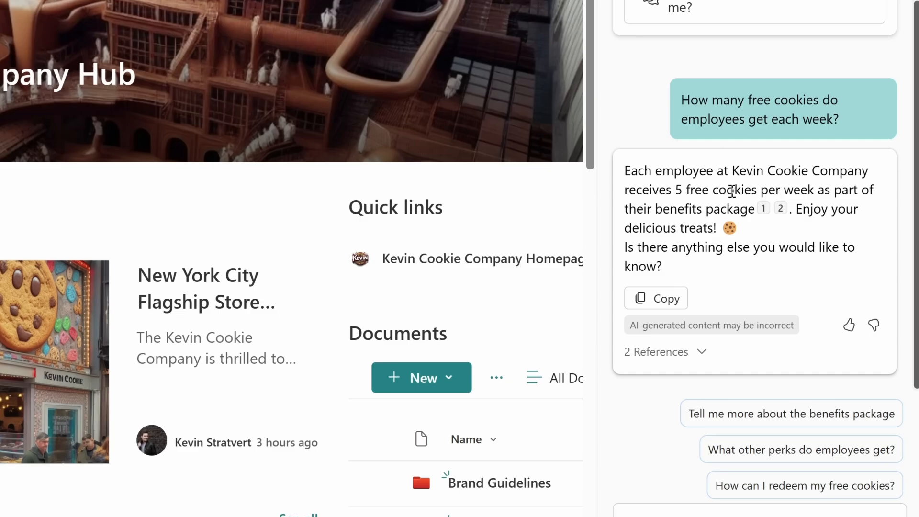
mouse_move(764, 210)
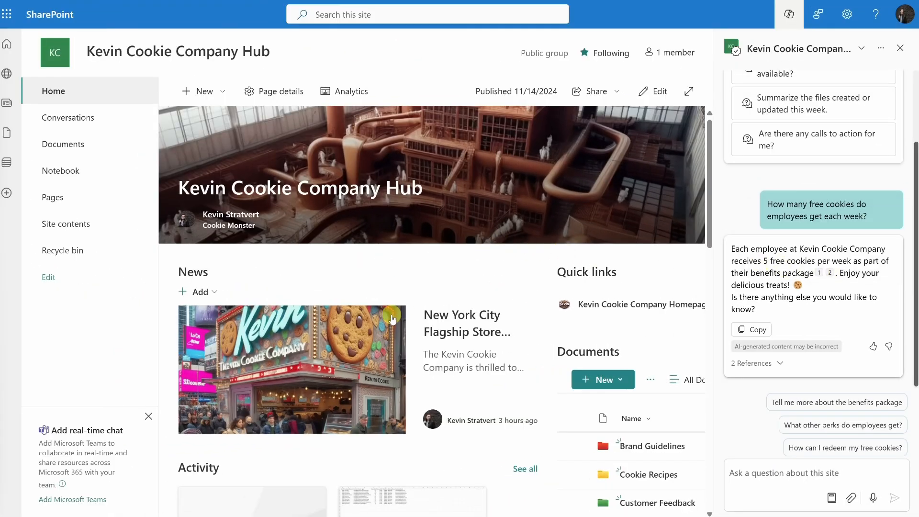
scroll(636, 287, "down", 4)
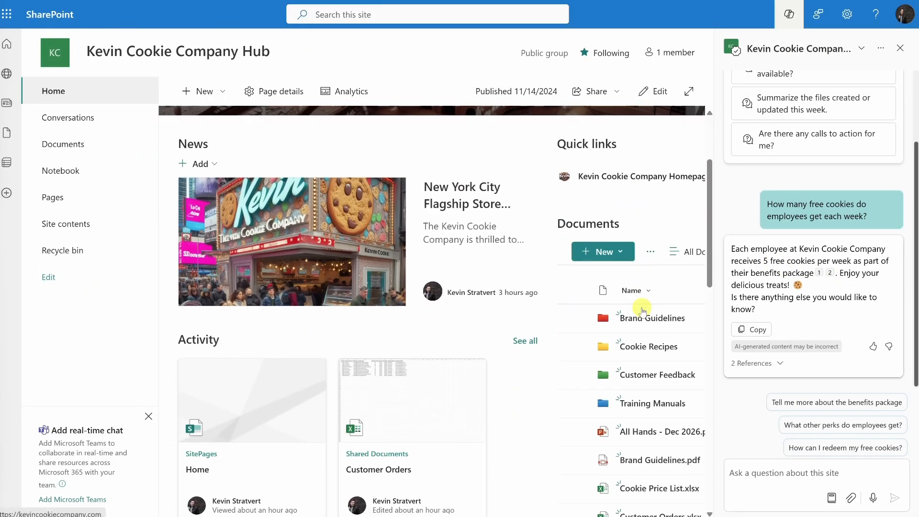
scroll(622, 431, "up", 3)
scroll(627, 335, "up", 1)
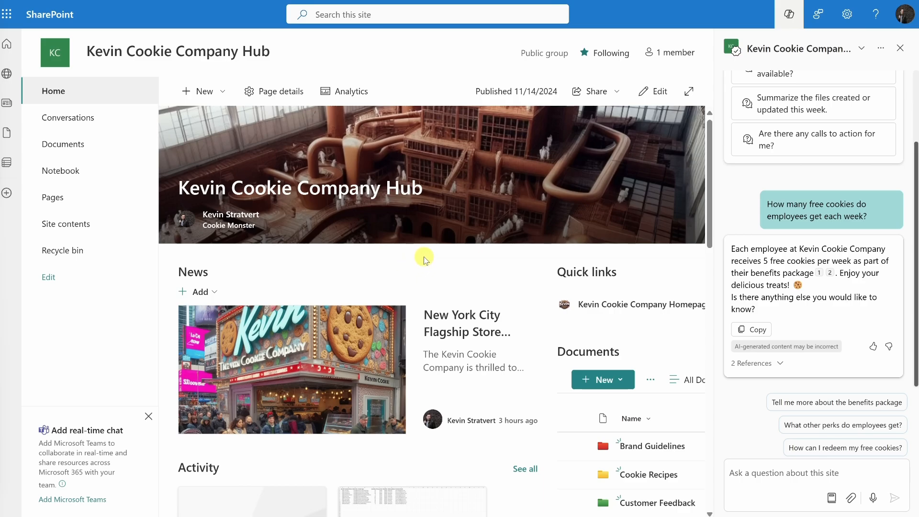
Create an agent from the Cookie Recipes folder, Cookie Price List.xlsx and Customer Orders.xlsx in the site's Documents library
left_click(83, 151)
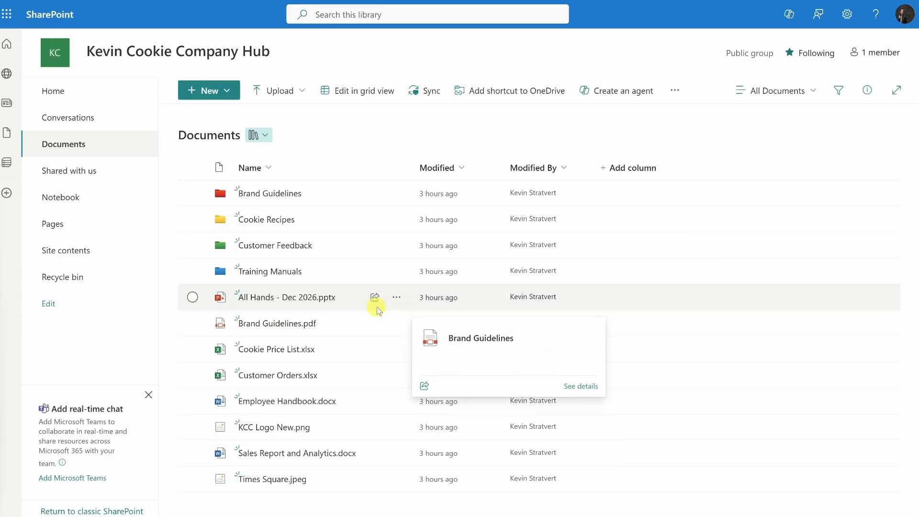
left_click(191, 220)
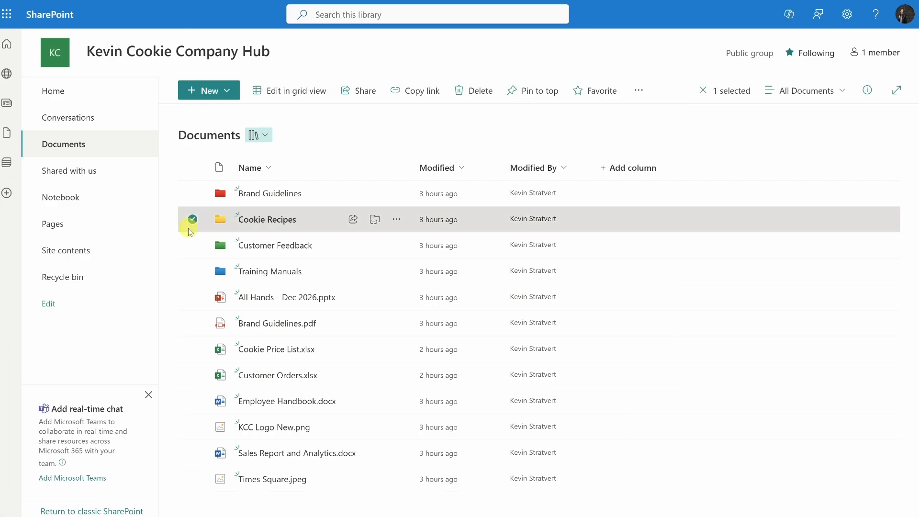
left_click(192, 350)
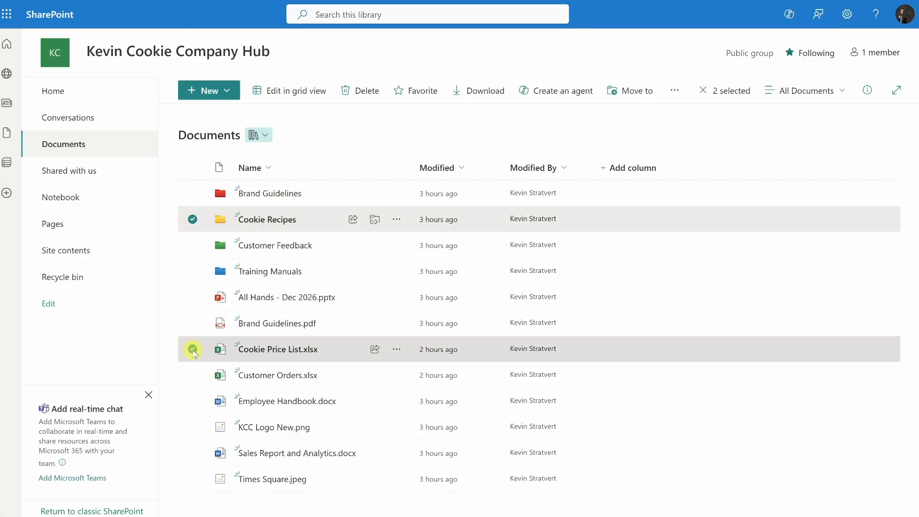
left_click(193, 376)
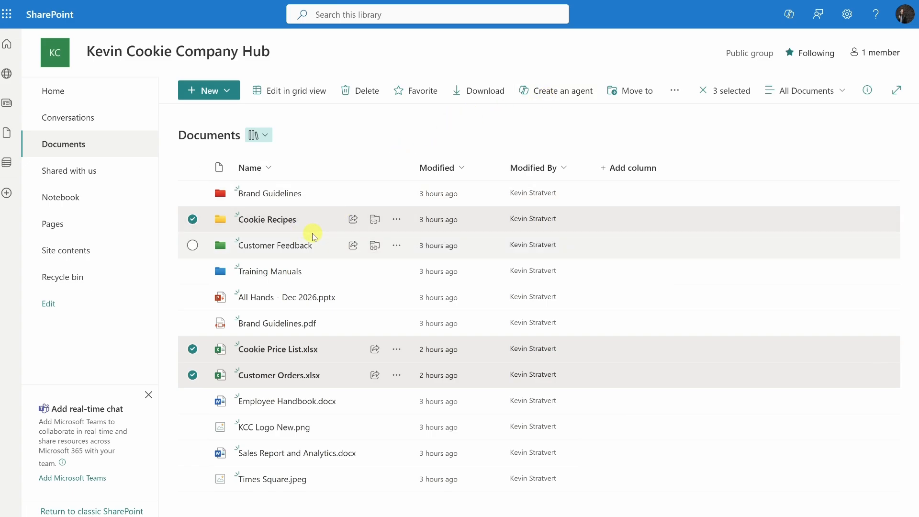
left_click(395, 220)
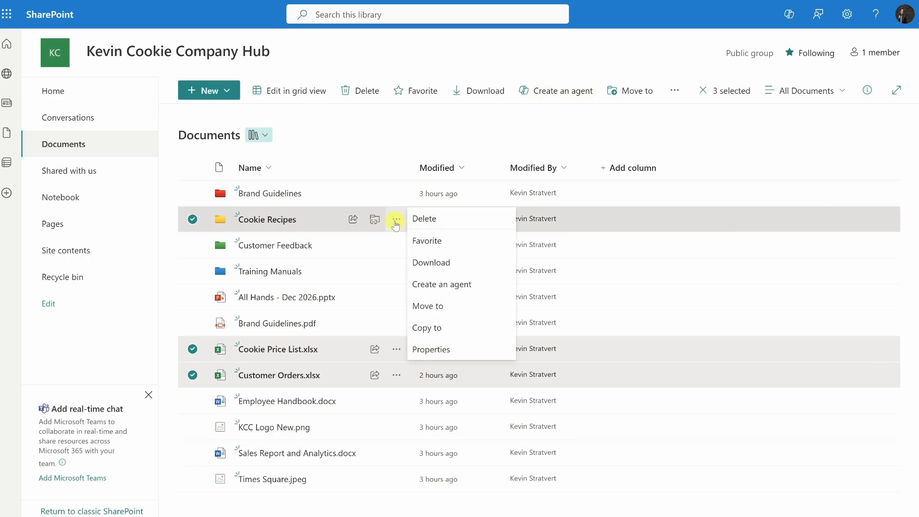
left_click(446, 289)
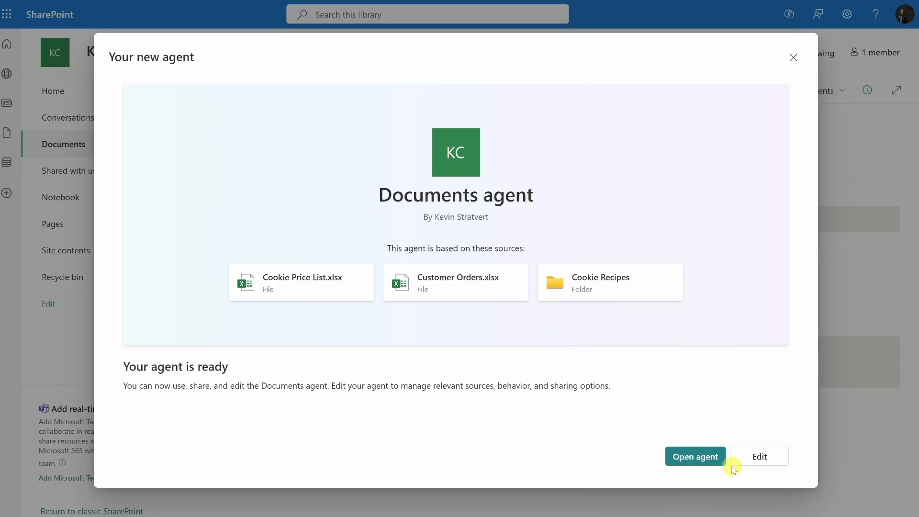
Edit the new agent, naming it "Common Customer Questions...Answered!" and using Milk.jpeg as its image
left_click(758, 460)
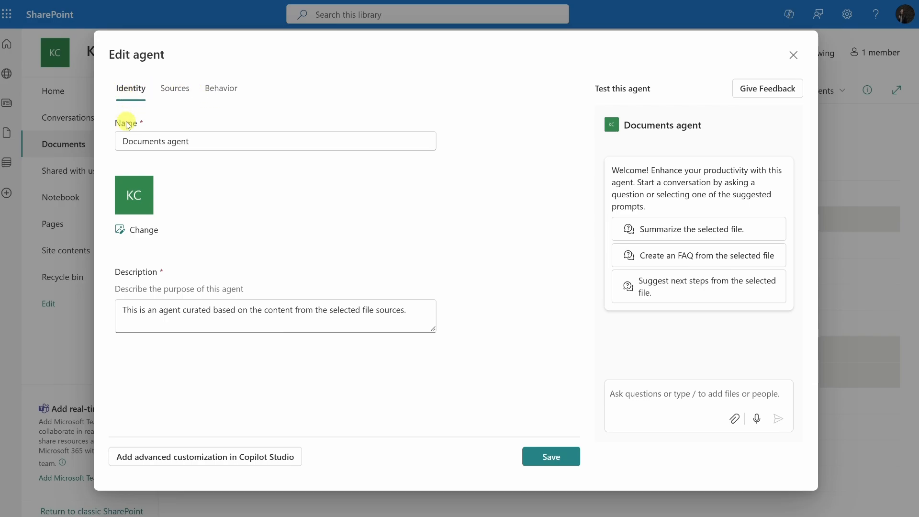
left_click_drag(123, 140, 206, 145)
key("ctrl+v")
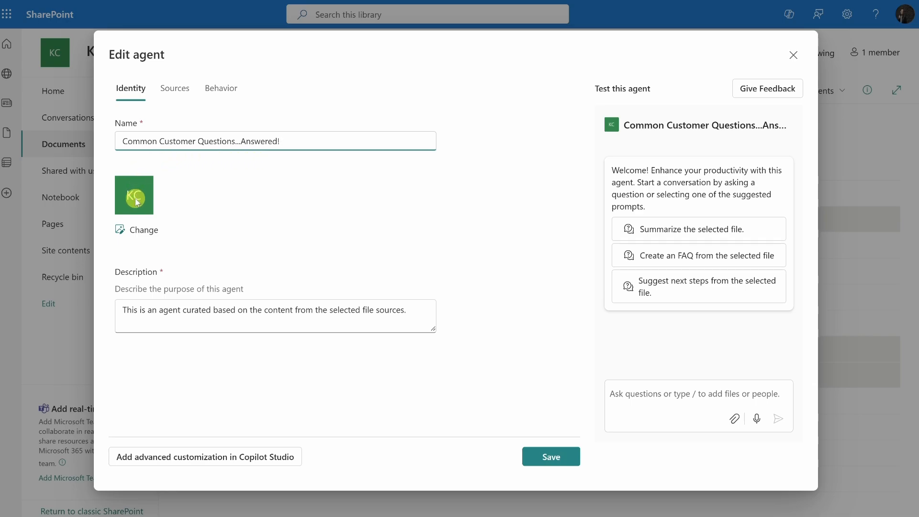
left_click(143, 231)
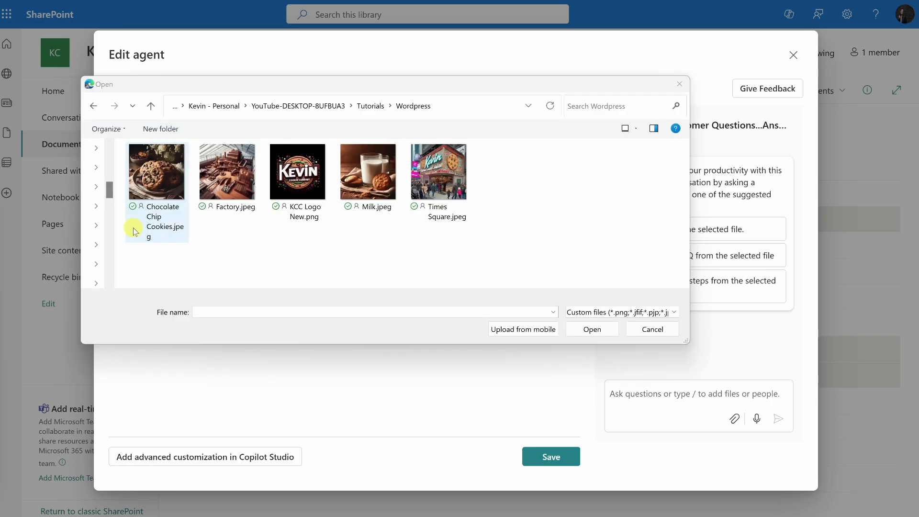
left_click(358, 182)
double_click(359, 182)
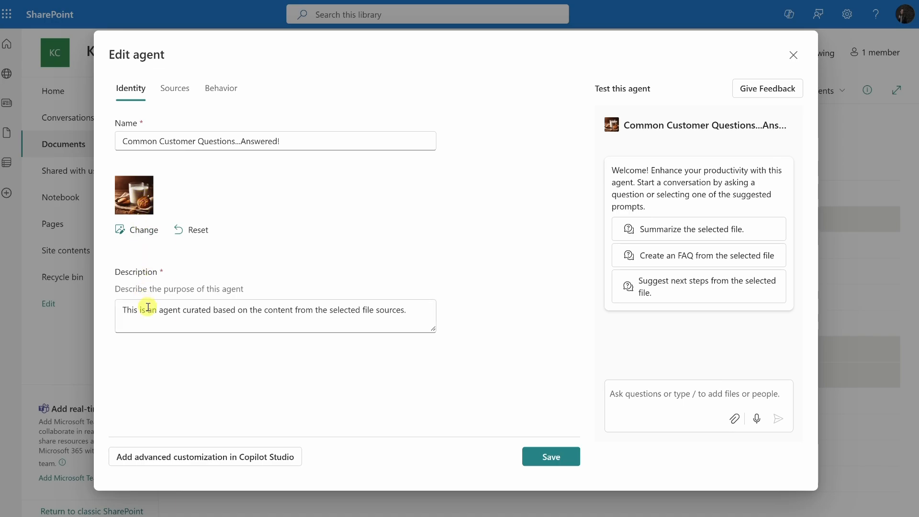
Set the agent's description to "A helpful virtual assistant that quickly answers common customer questions about Kevin Cookie Company products, orders, and ingredients."
left_click(168, 308)
triple_click(199, 307)
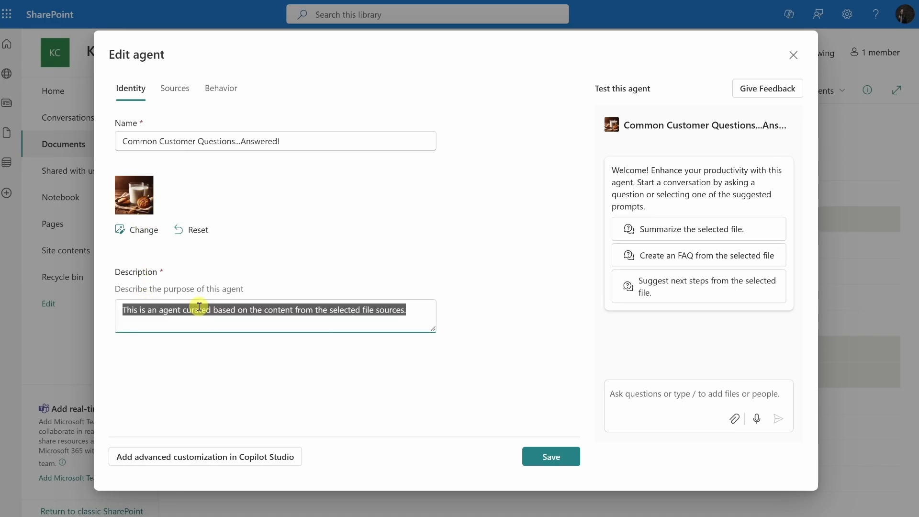
key("ctrl+v")
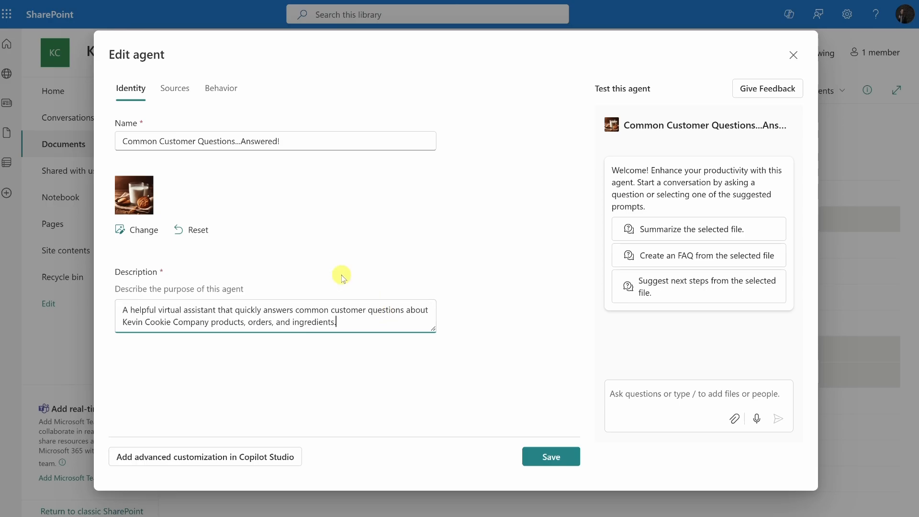
Set the welcome message to "Interact with the virtual assistant by typing in questions about Kevin Cookie Company products, orders, or ingredients, and receive instant, accurate responses."
left_click(176, 92)
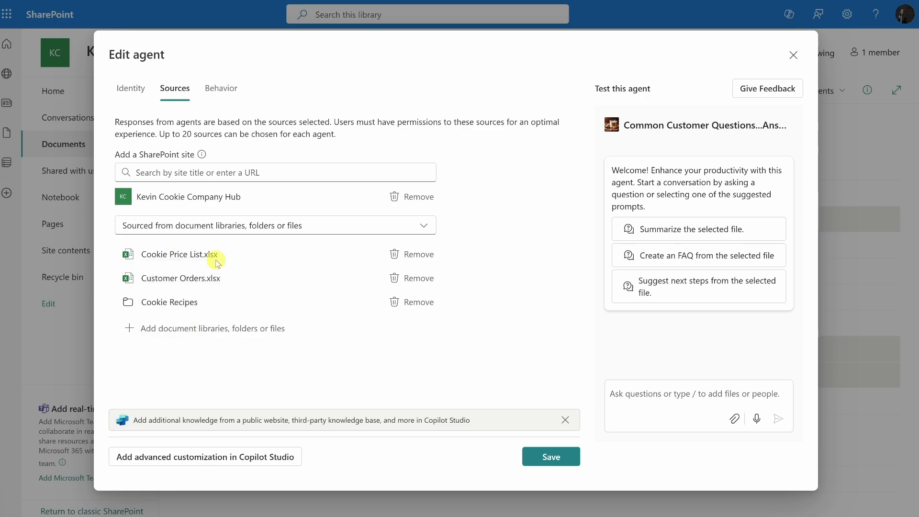
left_click(216, 94)
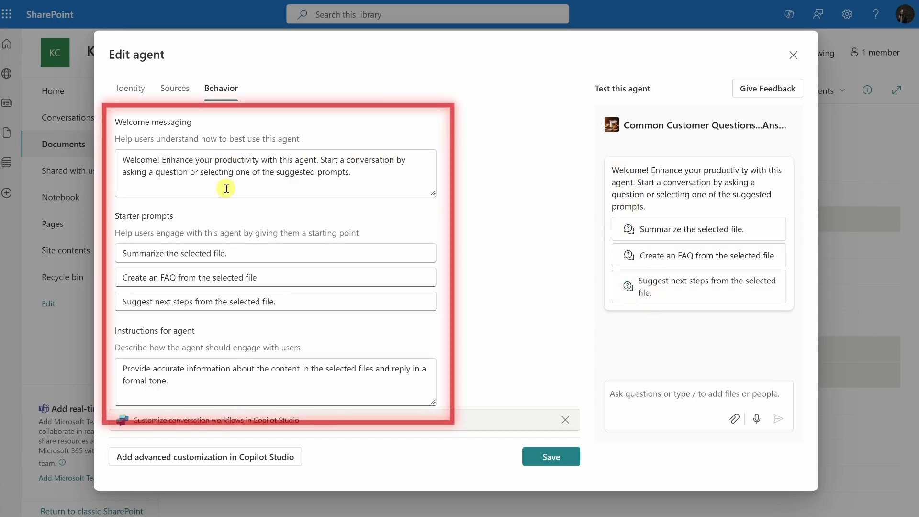
triple_click(356, 172)
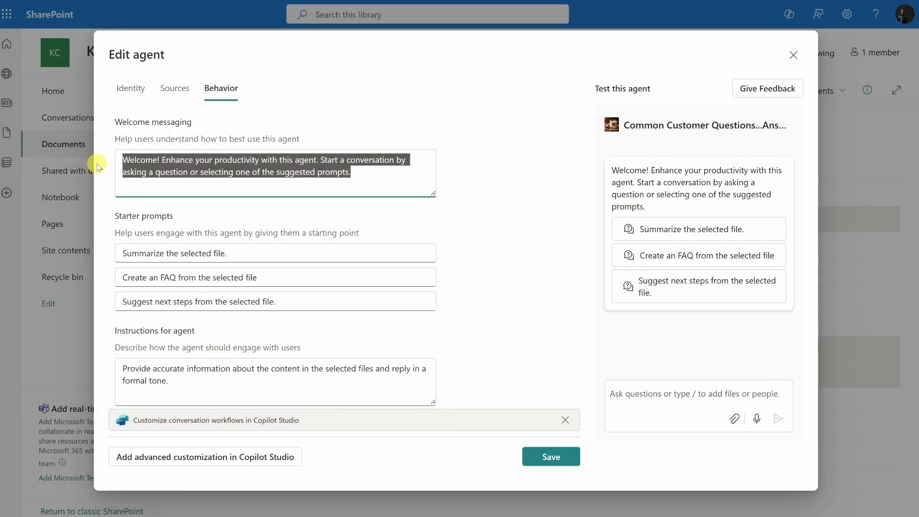
type("Interact with the virtual assistant by typing in questions about Kevin Cookie Company products, orders, or ingredients, and receive instant, accurate responses.")
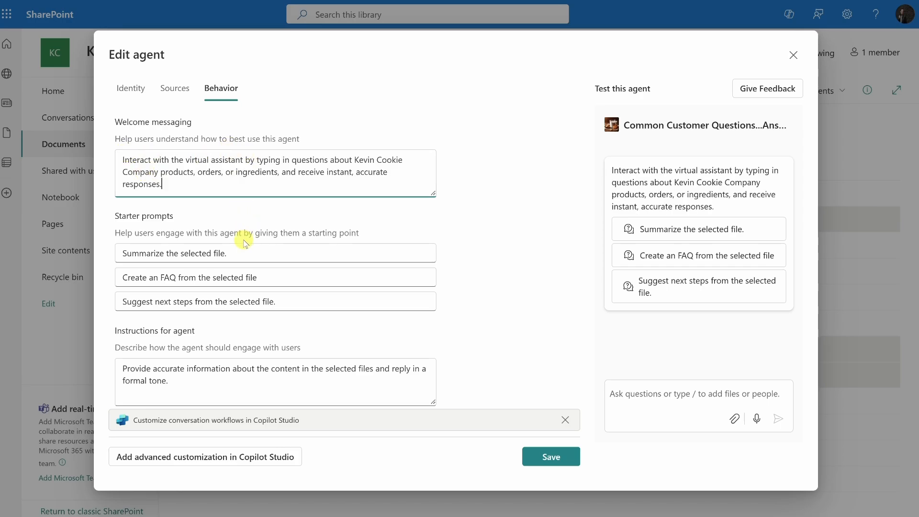
Set the starter prompts to "How much does a chocolate chip cookie cost?", "Do any of our cookies have nuts?" and "What's the status of the cookie order?"
triple_click(237, 253)
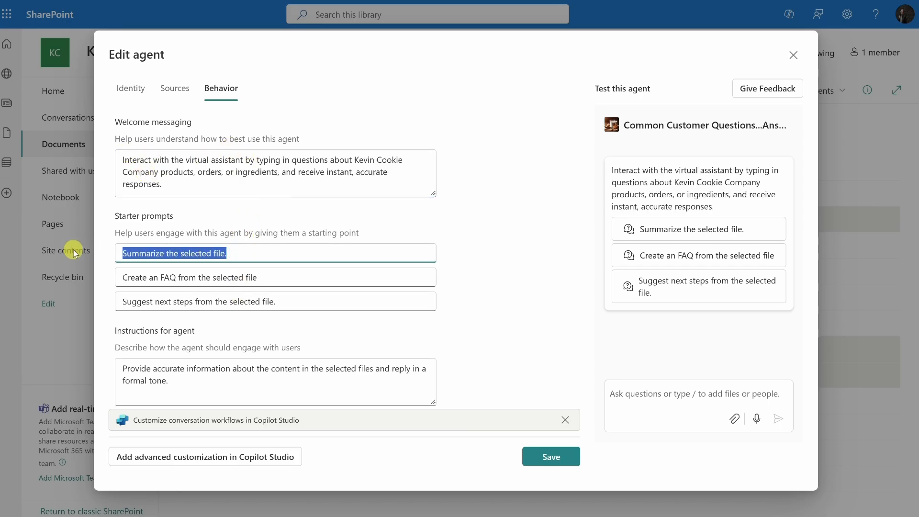
type("How much does a chocolate chip cookie cost?")
triple_click(262, 276)
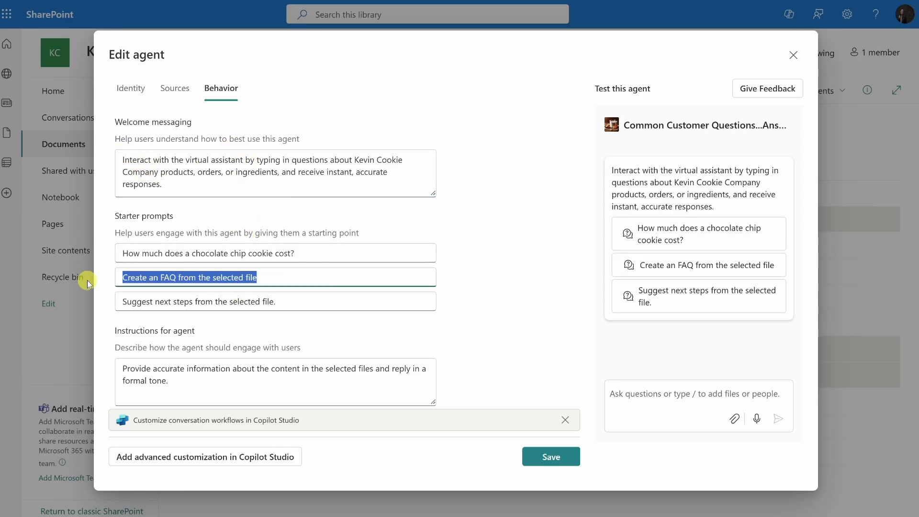
type("Do any of our cookies have nuts?")
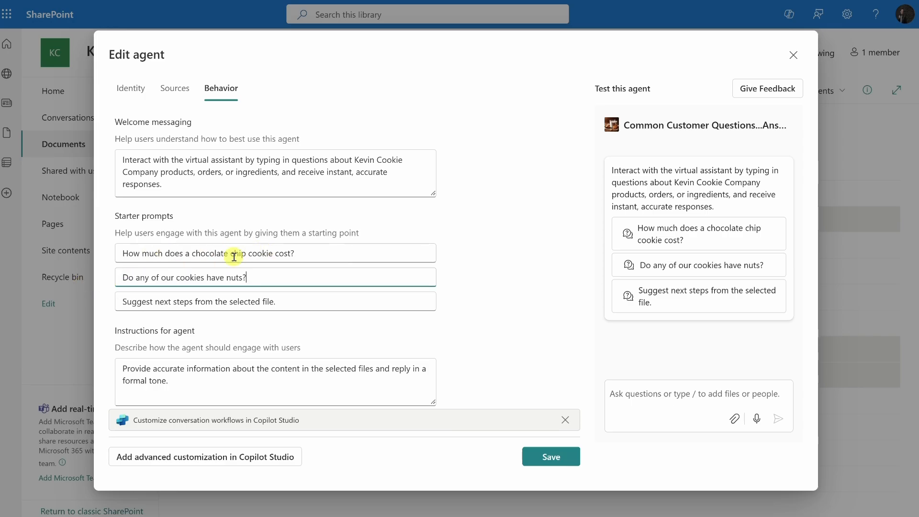
triple_click(297, 301)
type("What's the status of the cookie order?")
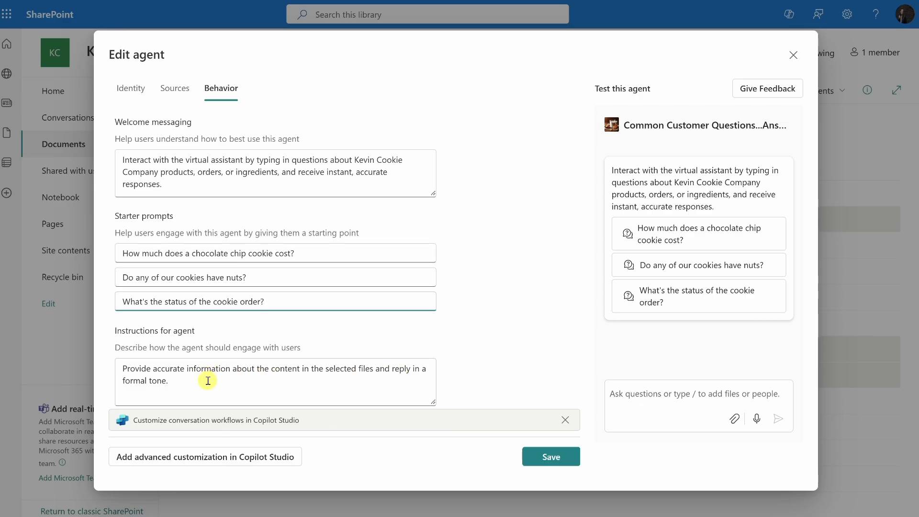
Set the agent instructions to "Provide accurate information about the content in the selected files and reply in a casual tone." and save the agent
left_click_drag(211, 384, 110, 365)
key("ctrl+v")
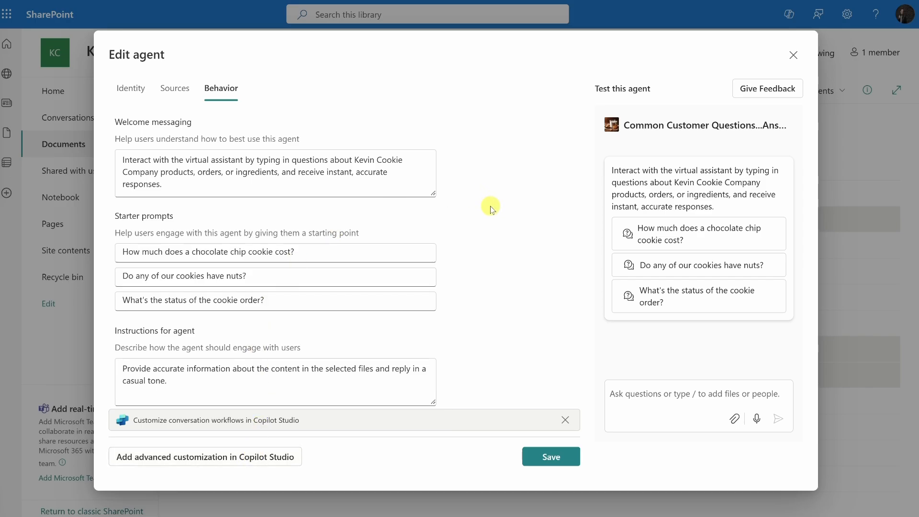
left_click(552, 457)
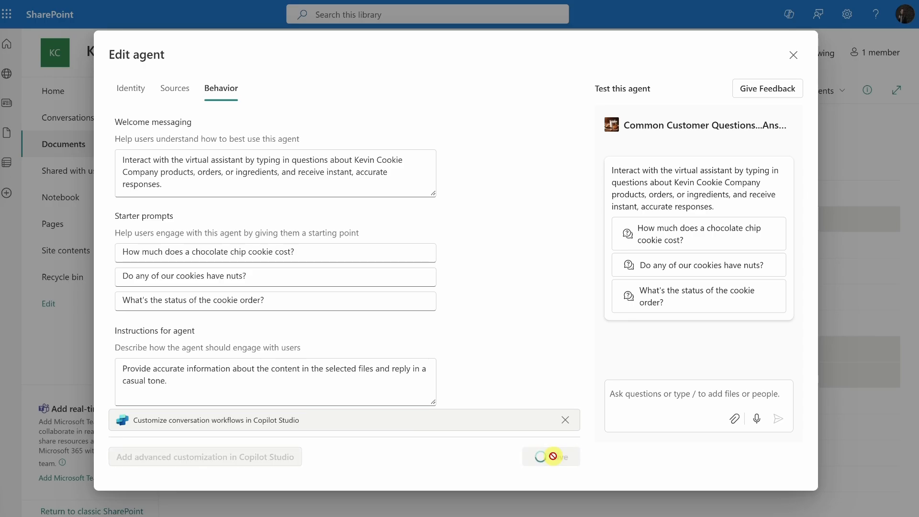
left_click(793, 55)
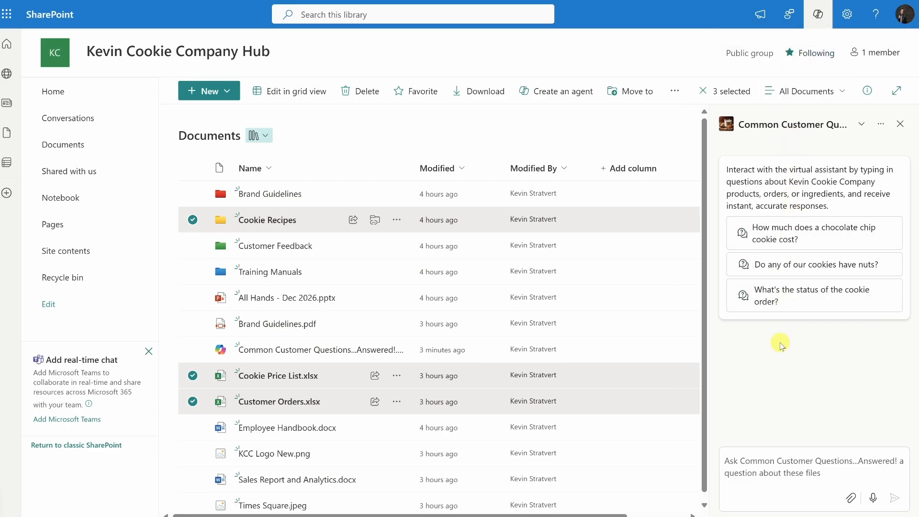
Test the new agent by sending it the starter prompt "Do any of our cookies have nuts?"
left_click(862, 123)
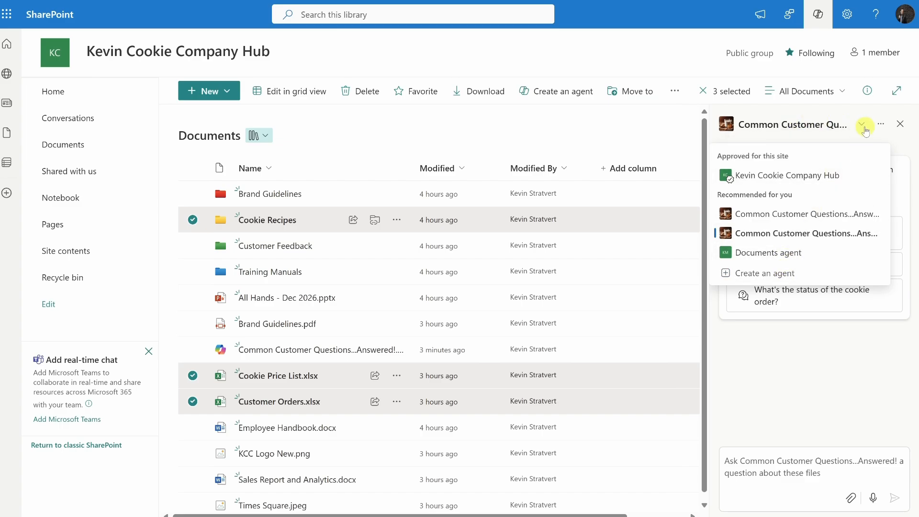
left_click(864, 129)
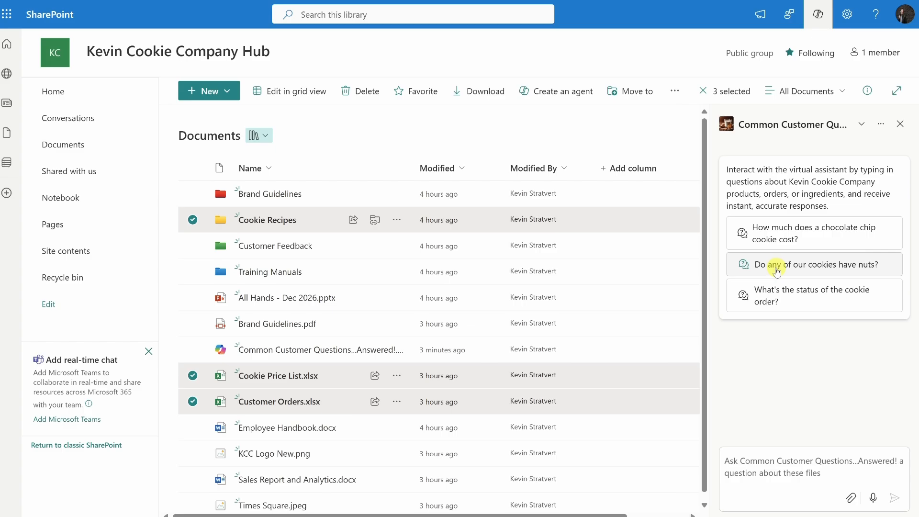
left_click(796, 266)
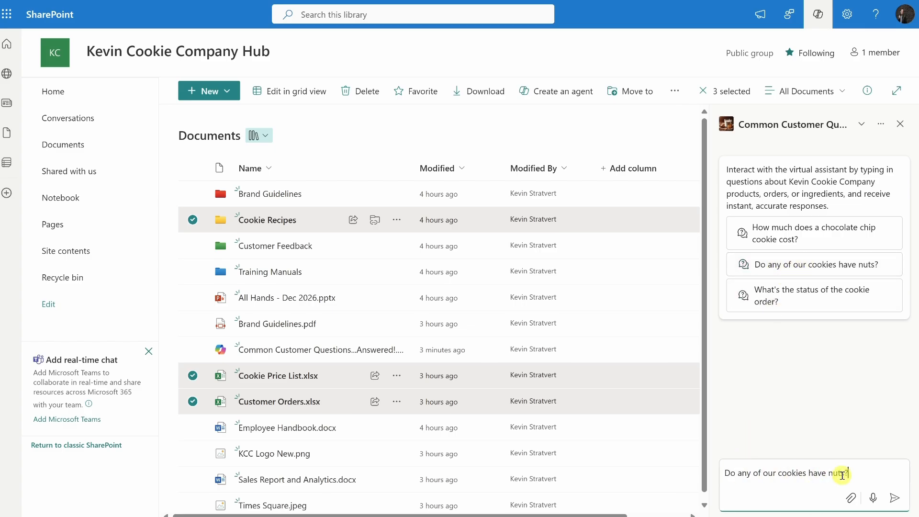
left_click(892, 498)
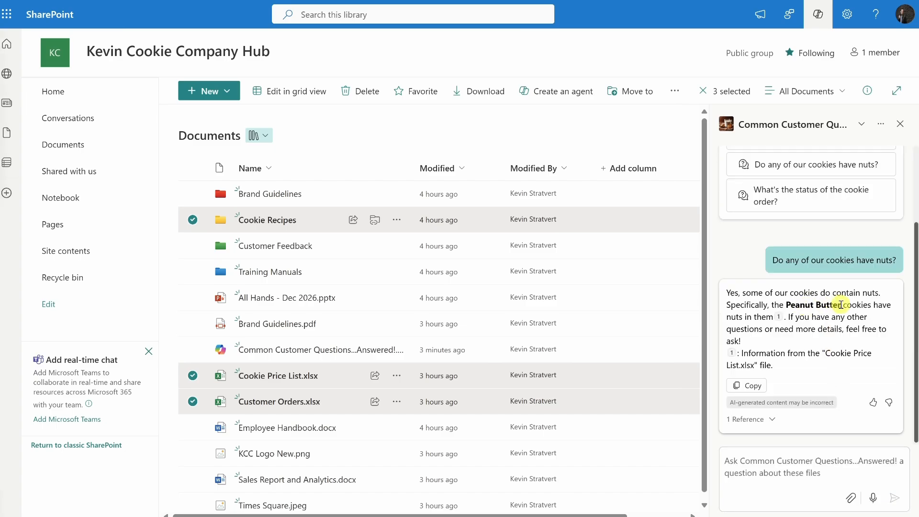
mouse_move(779, 317)
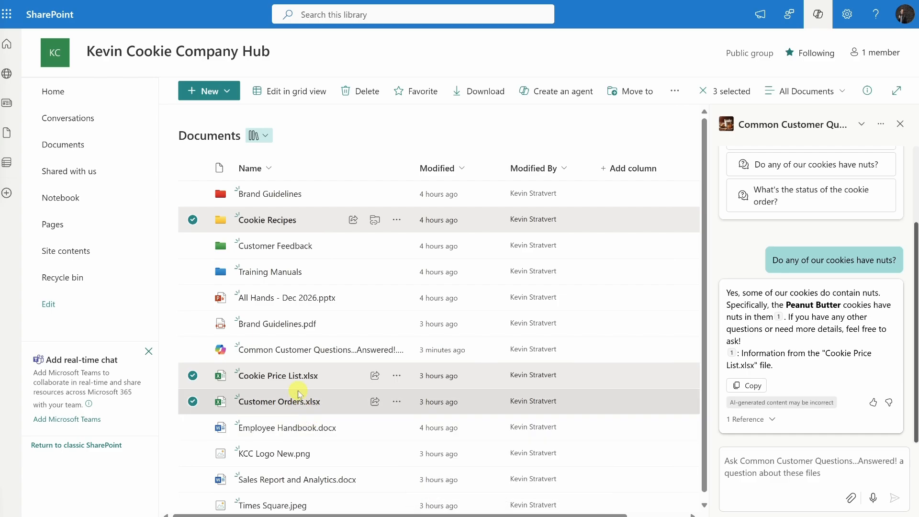
Review the file actions and sharing options of the Common Customer Questions...Answered! agent file in the document library
mouse_move(249, 353)
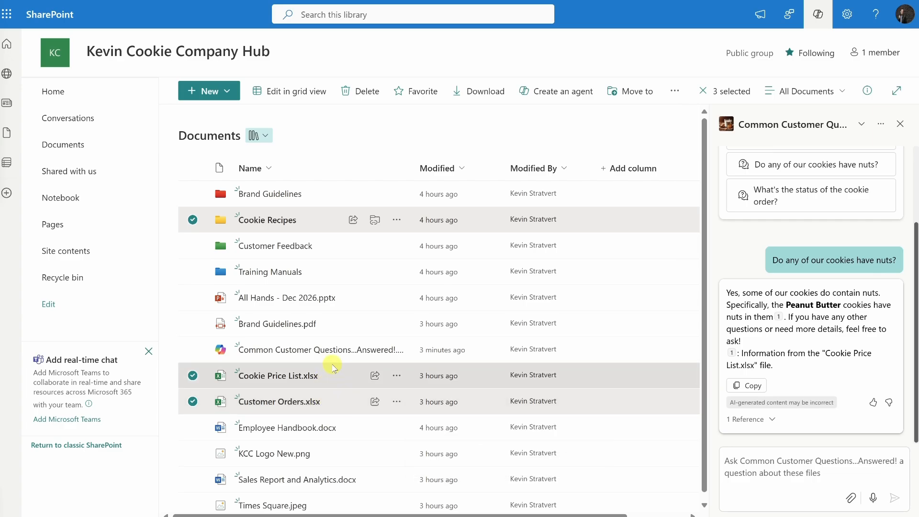
left_click(396, 349)
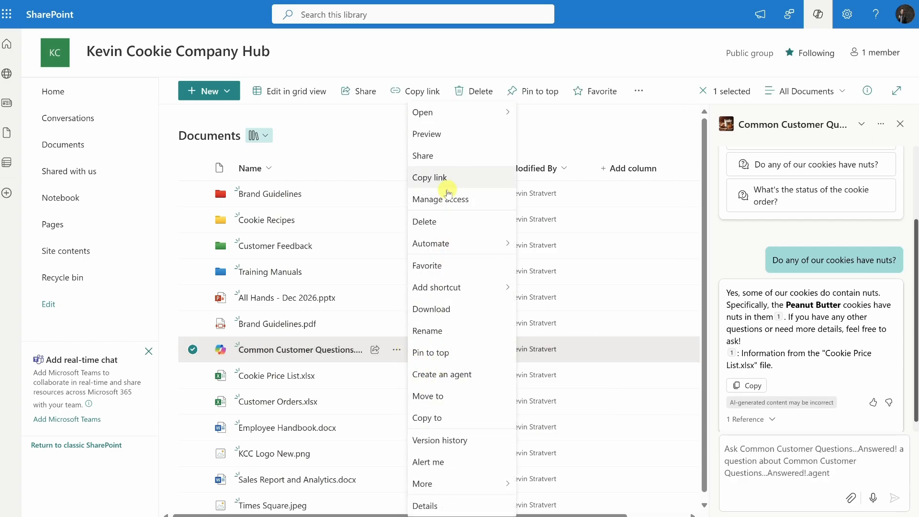
mouse_move(421, 292)
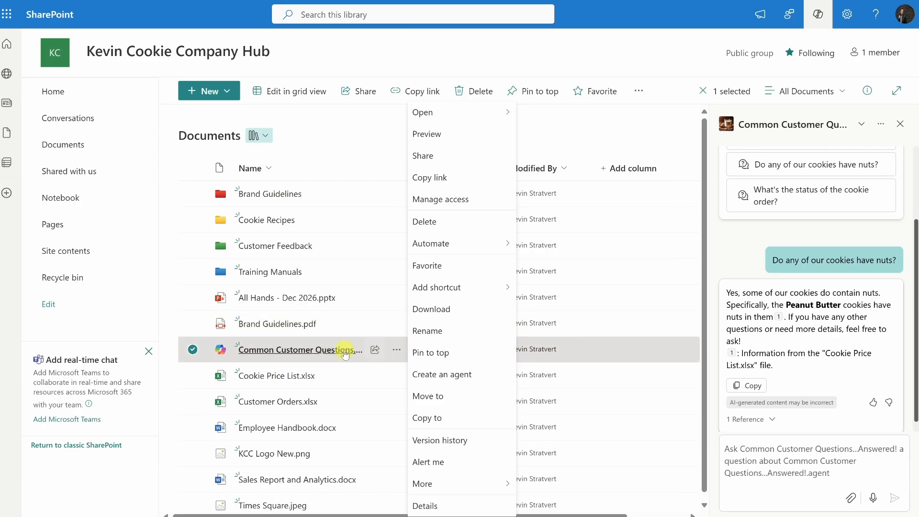
mouse_move(268, 356)
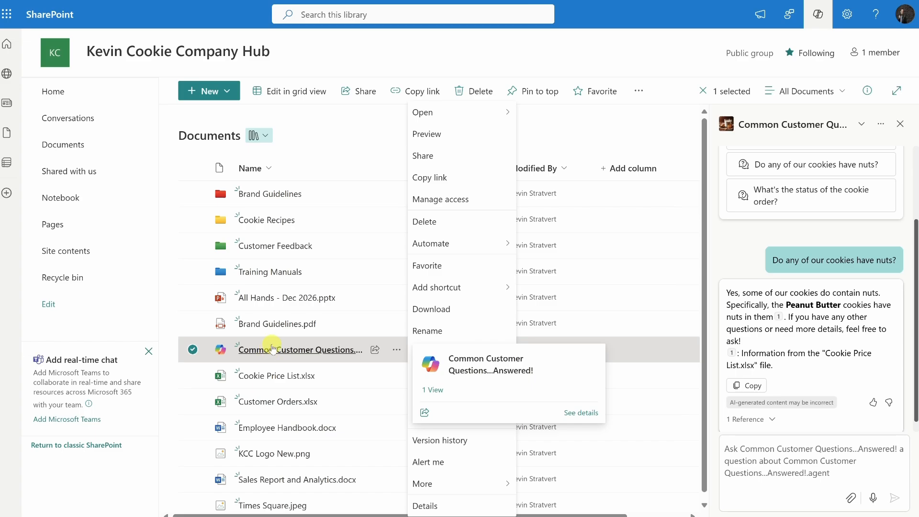
left_click(376, 351)
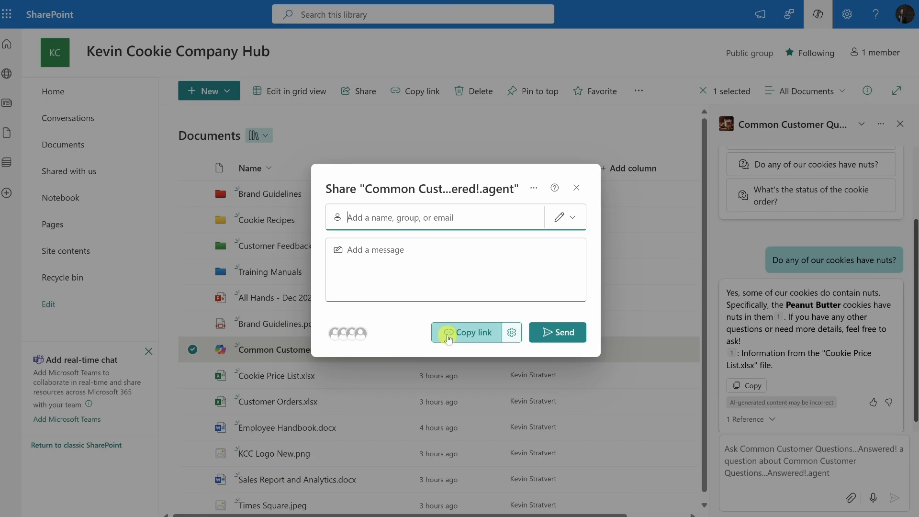
left_click(459, 333)
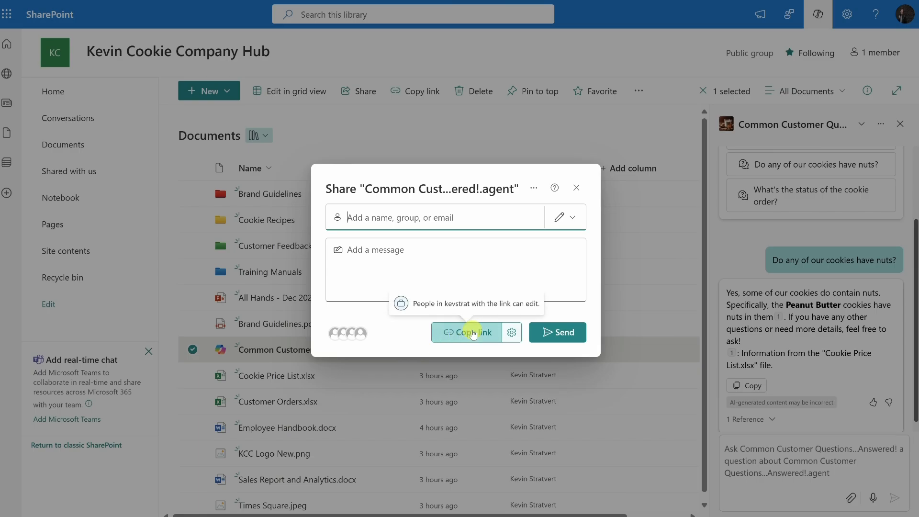
left_click(576, 187)
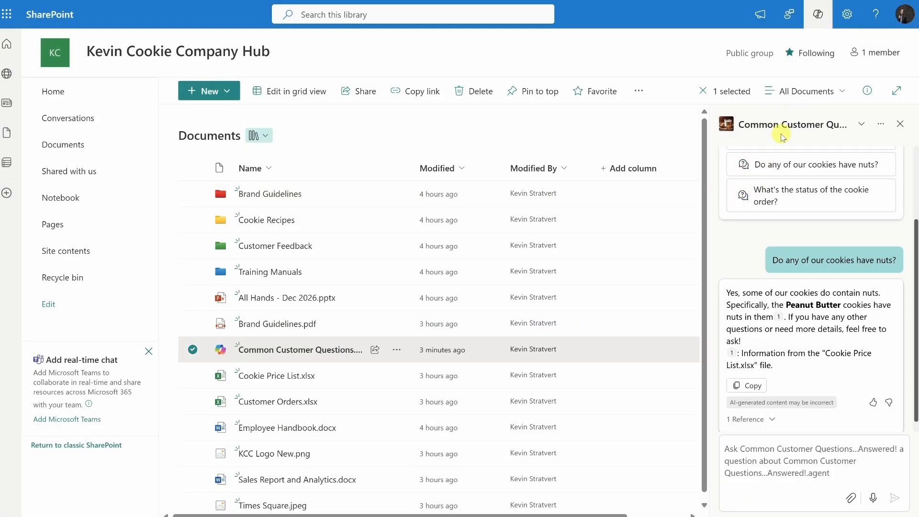
Copy the Common Customer Questions...Answered! agent's link for Teams
mouse_move(782, 126)
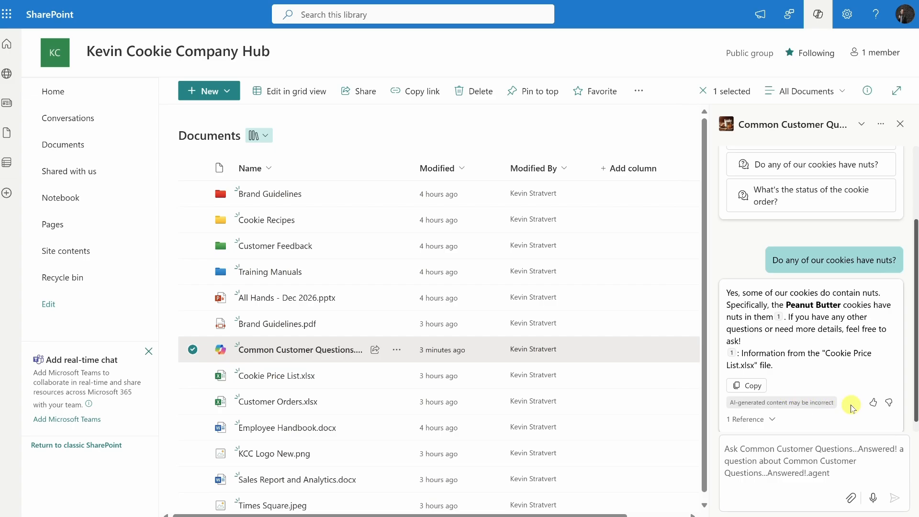
left_click(882, 124)
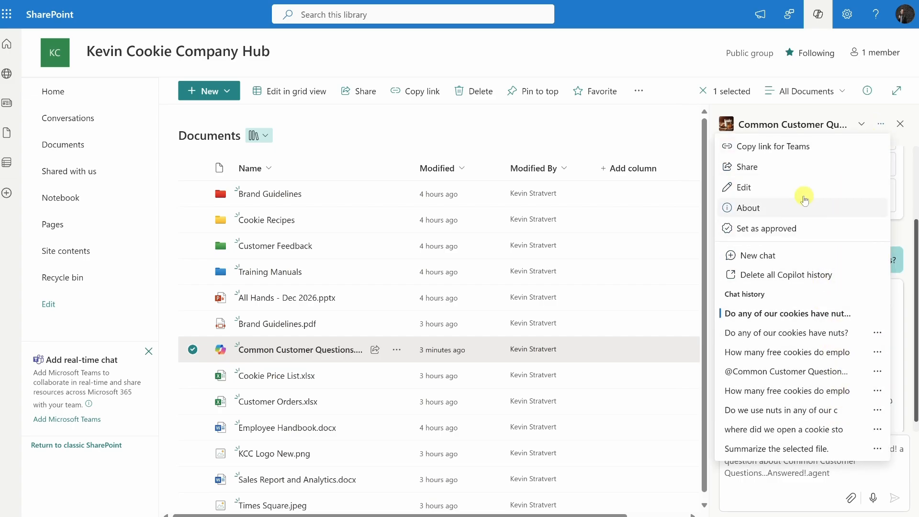
left_click(783, 148)
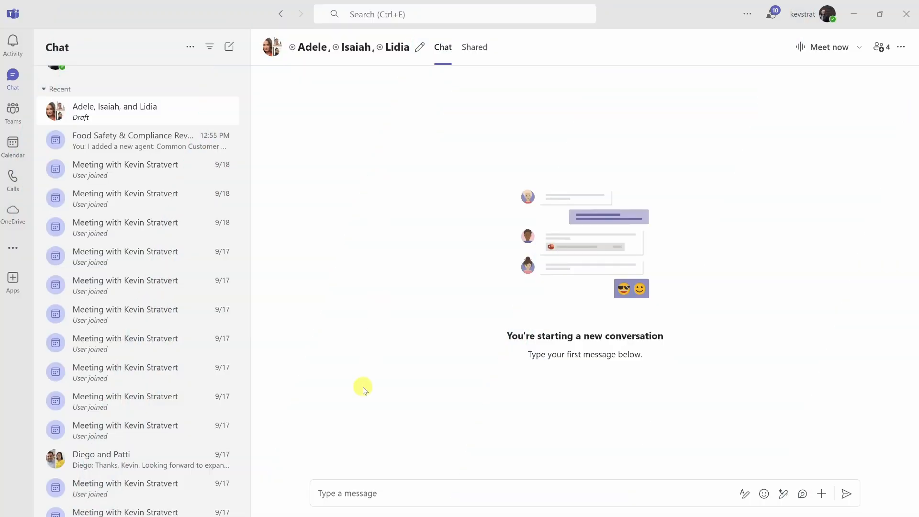
In Teams, send "Hey Team! I created a new agent that will help answer questions about our products, orders, and ingredients. Give it a try!" with the agent link
left_click(366, 490)
type("Hey Team! I created a new agent that will help answer questions about our products, orders, and ingredients. Give it a try!")
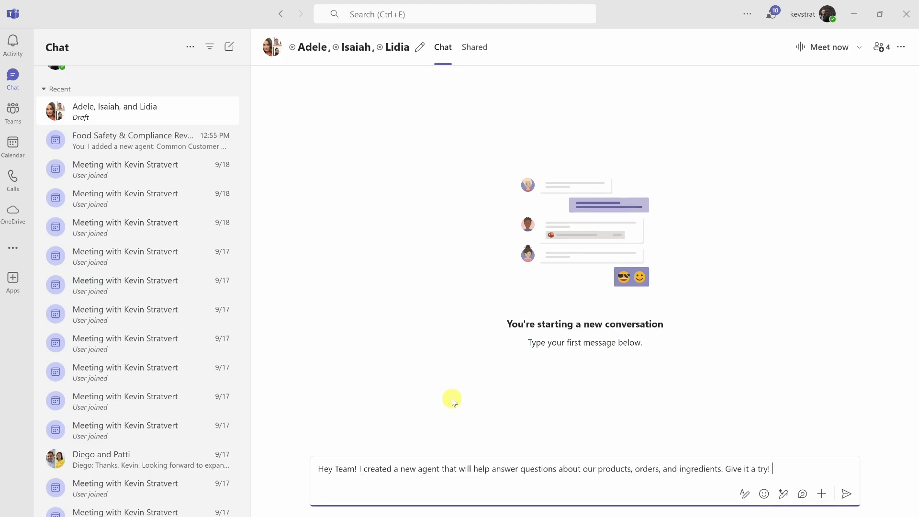
key("ctrl+v")
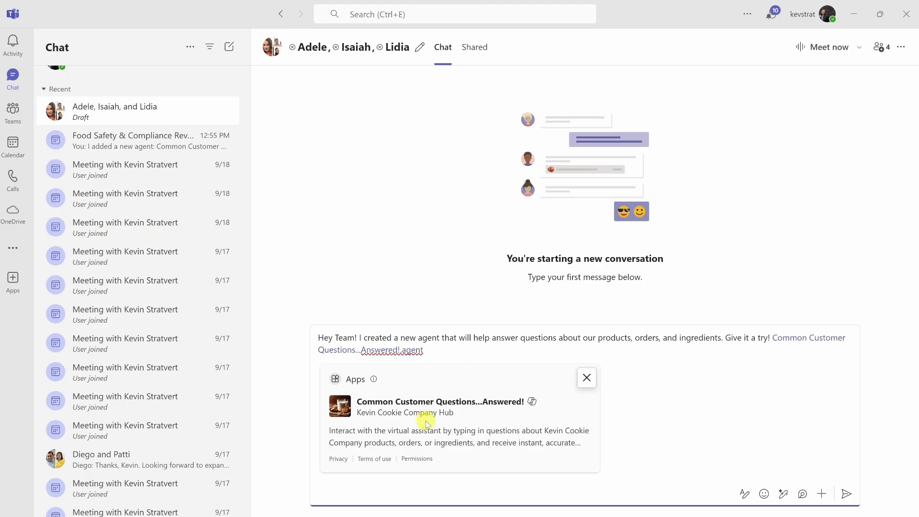
left_click(846, 493)
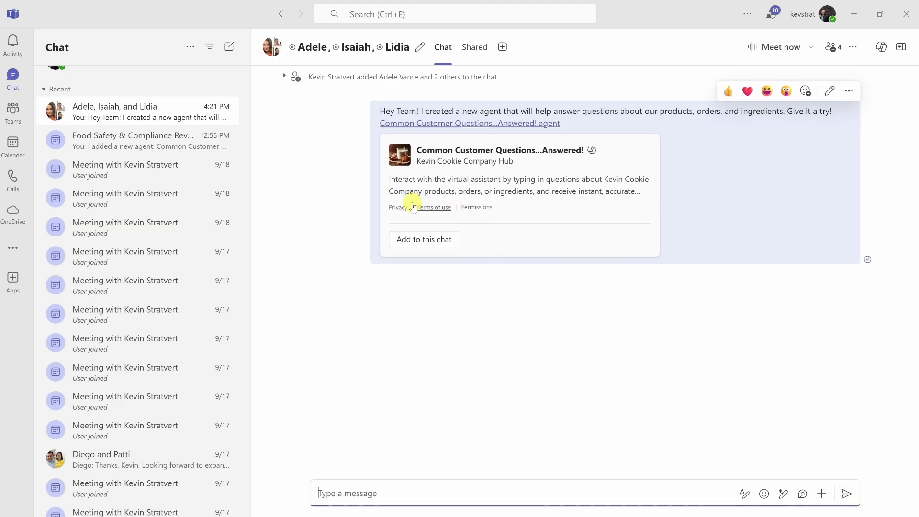
Add the agent to the group chat and, mentioning it, ask whether the named customer's order was delivered, checking the source cited in its reply
left_click(434, 246)
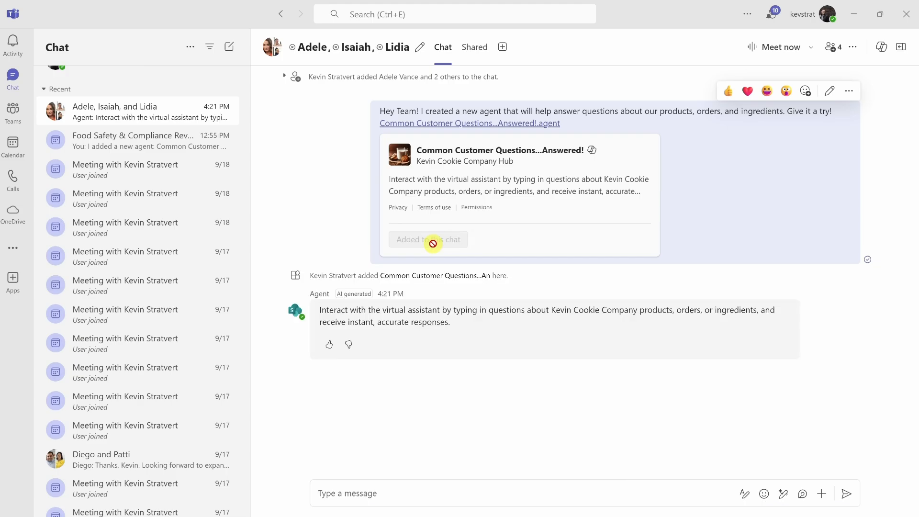
left_click(366, 492)
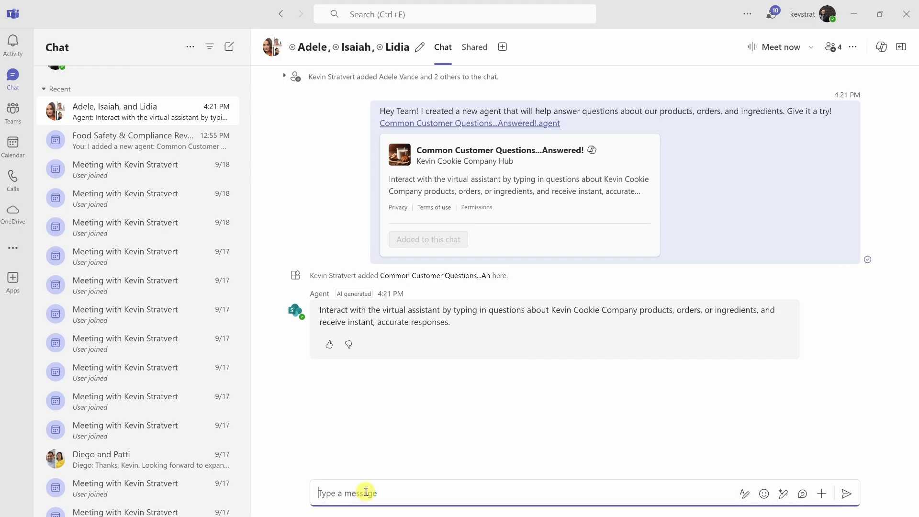
type("@co")
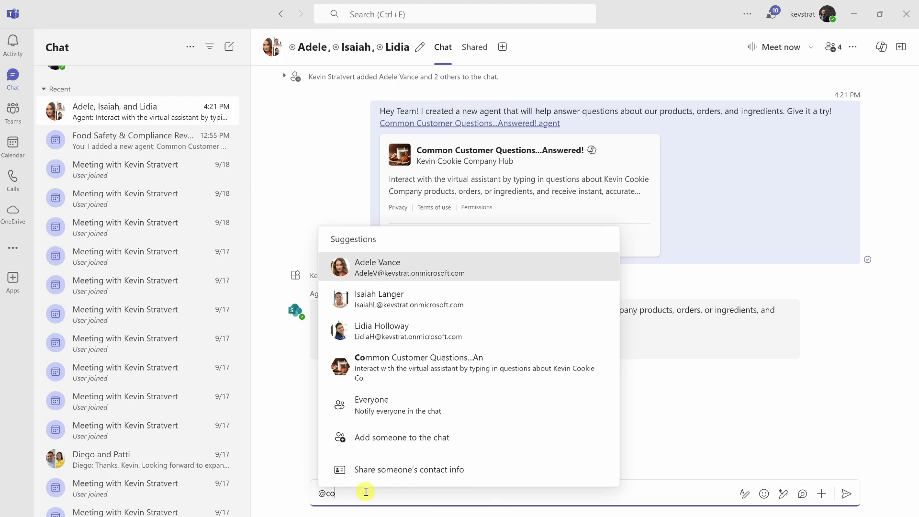
left_click(389, 368)
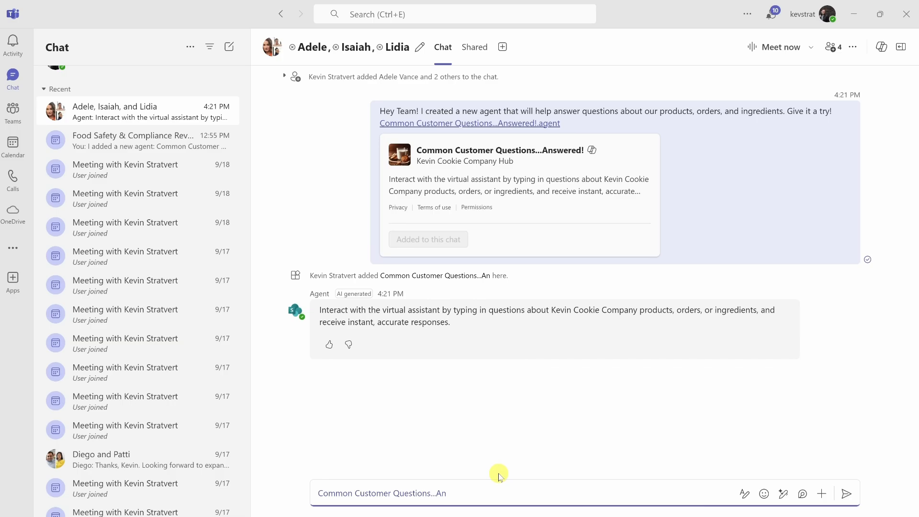
type("Was customer order 1010 to Alex Martin delivered?")
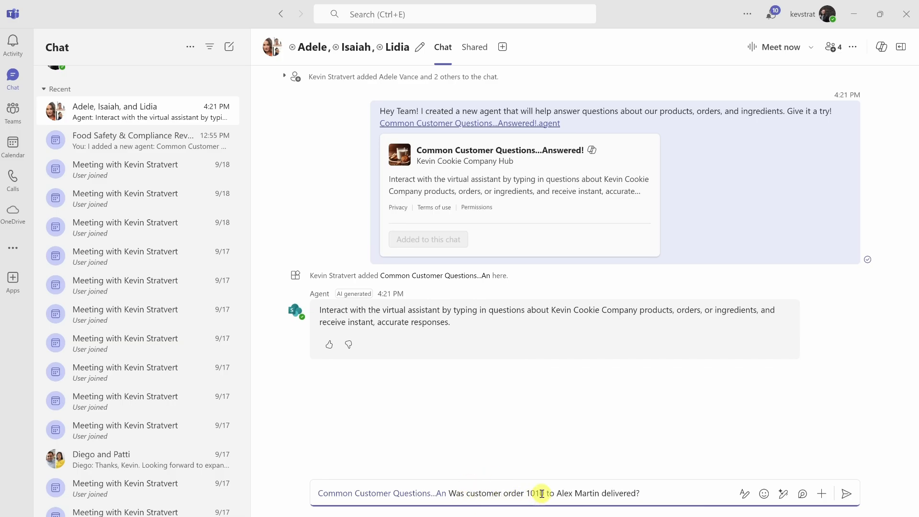
left_click(847, 495)
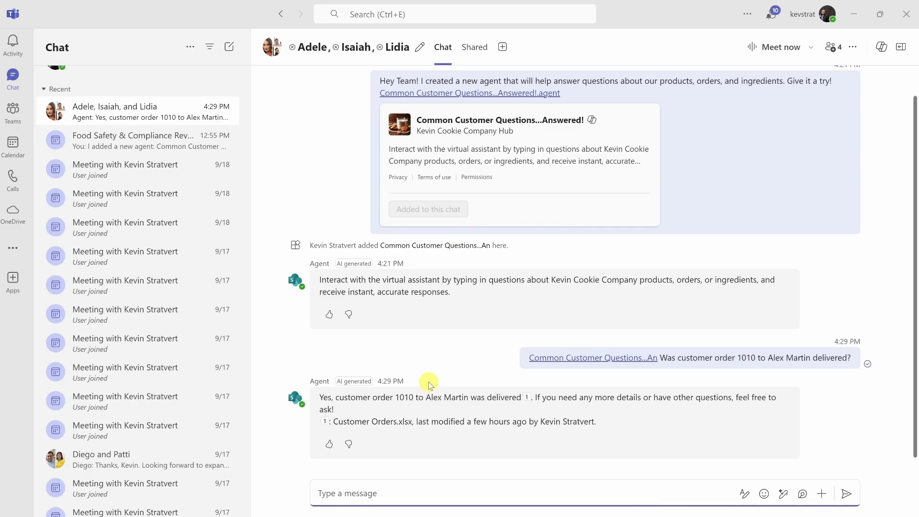
mouse_move(430, 399)
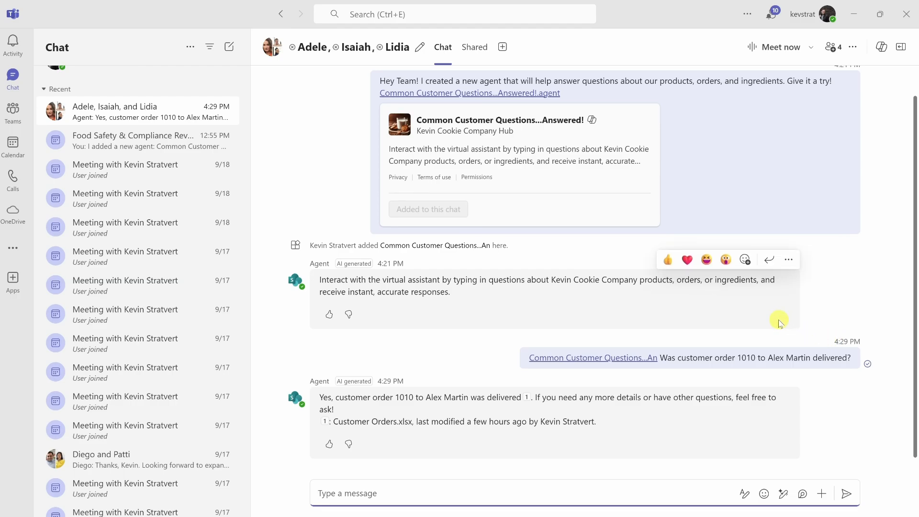
mouse_move(526, 399)
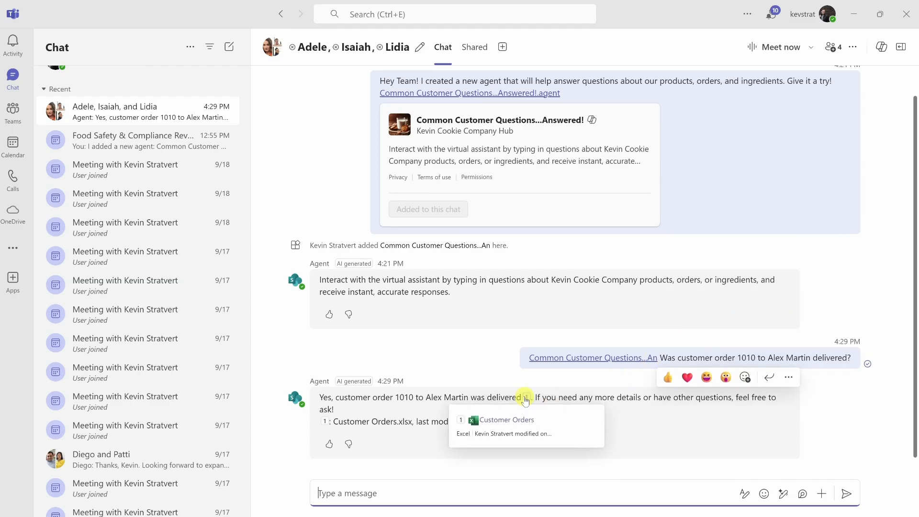